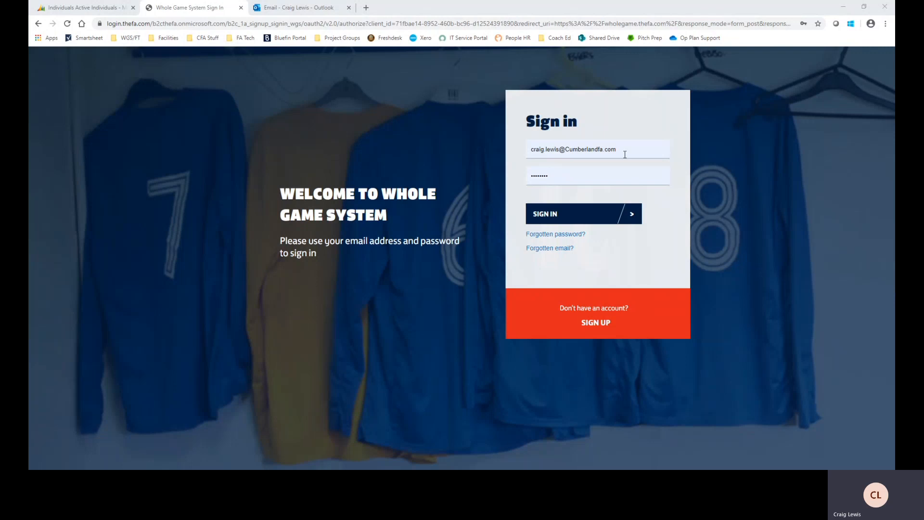
Sign in to Whole Game with the account e-mail and password
left_click(632, 218)
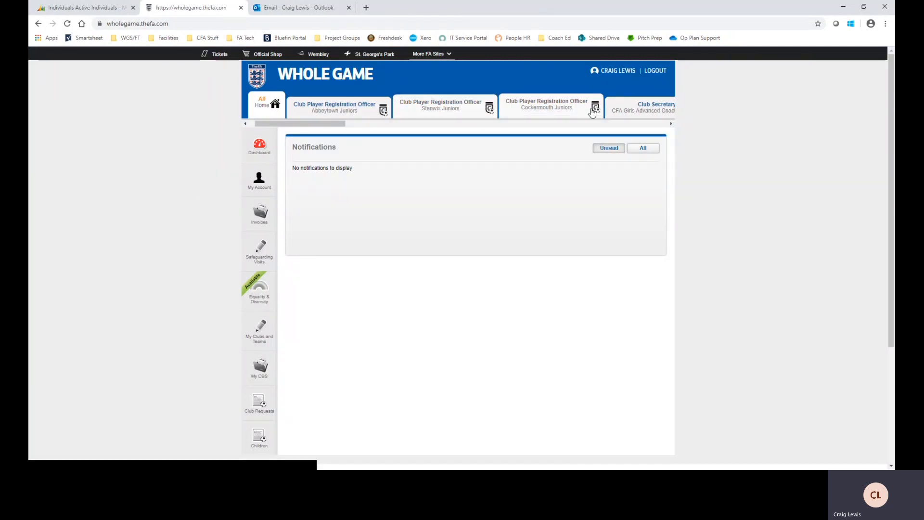
Switch to the Club Secretary (Assistant) role for Cumberland FA to reach its Club Dashboard
left_click_drag(302, 127, 398, 123)
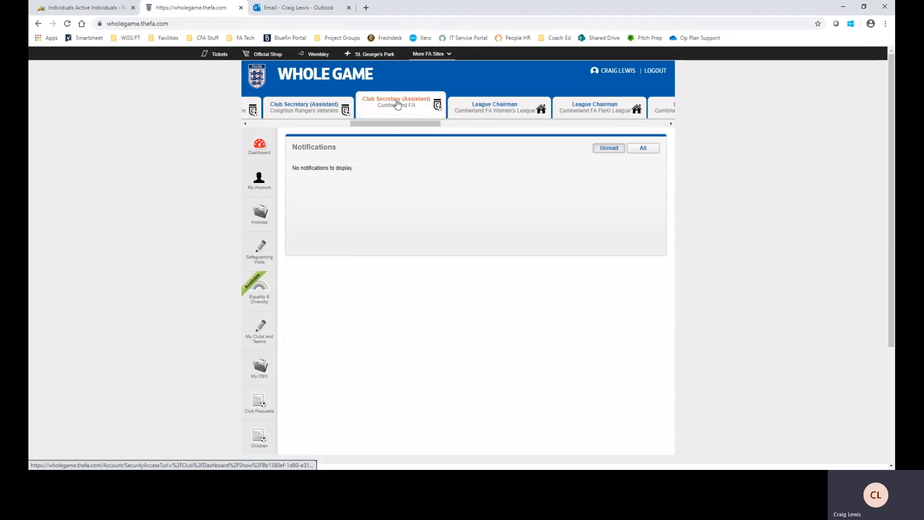
left_click(397, 105)
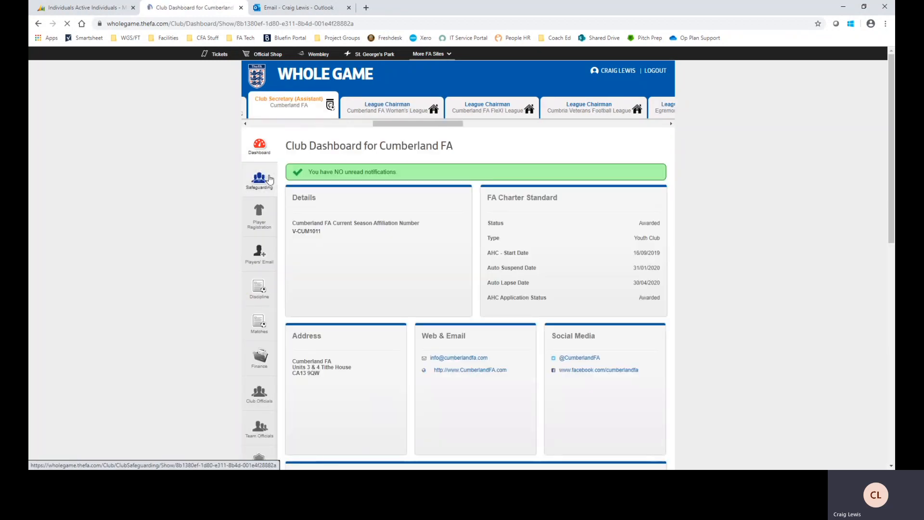
scroll(258, 177, "down", 1)
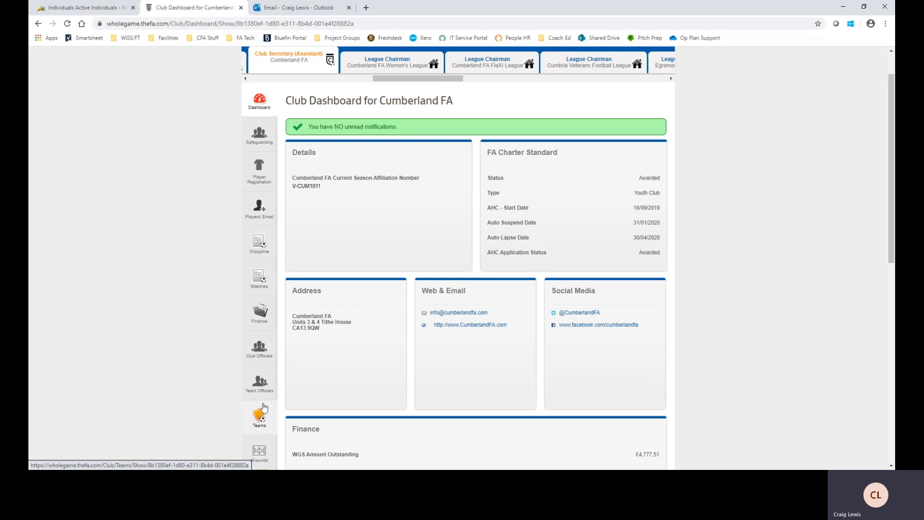
Open the club's 2019 - 2020 Player Registration list and browse the players
left_click(258, 166)
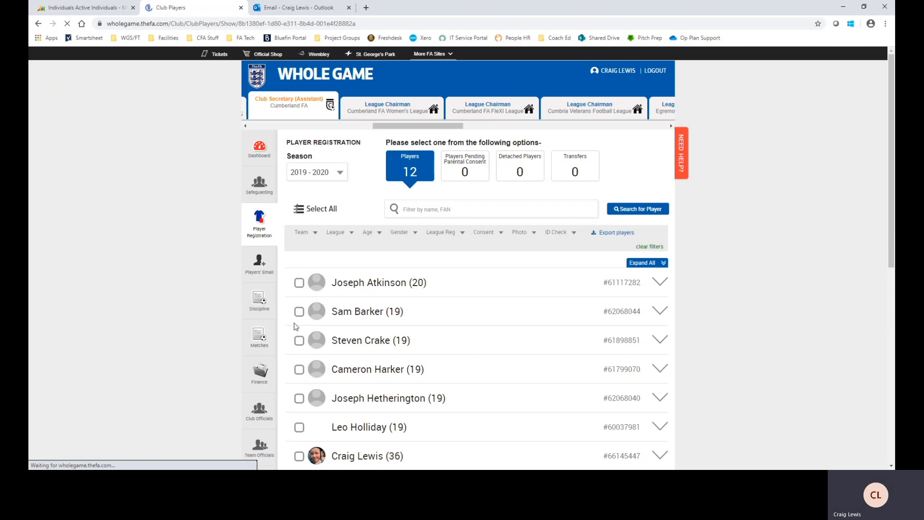
scroll(296, 326, "down", 2)
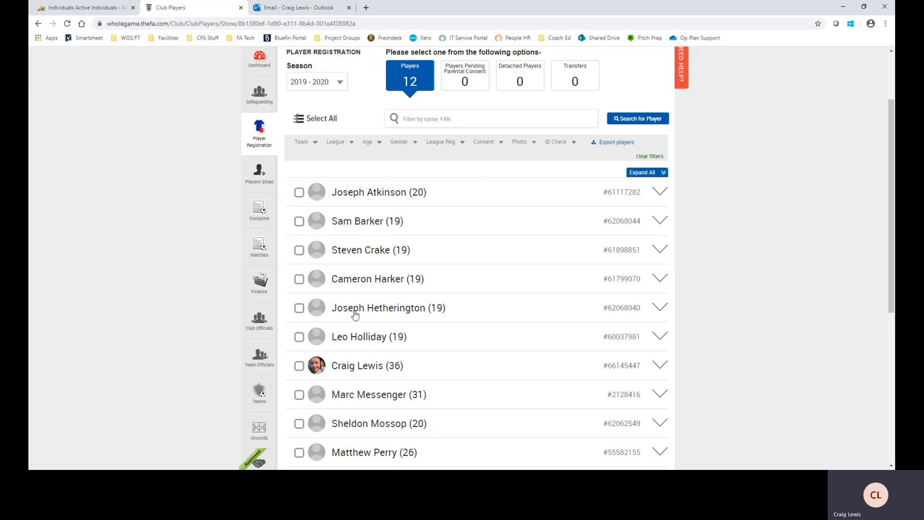
scroll(417, 328, "down", 1)
scroll(384, 192, "down", 1)
scroll(356, 264, "up", 2)
scroll(414, 317, "down", 1)
scroll(431, 201, "up", 3)
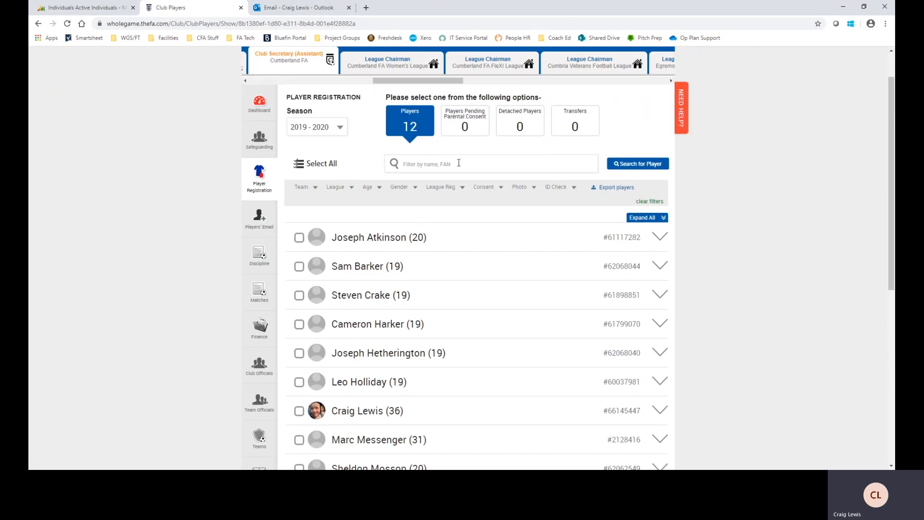
Filter the list by the player's name and expand his row for consent and county details
left_click(458, 163)
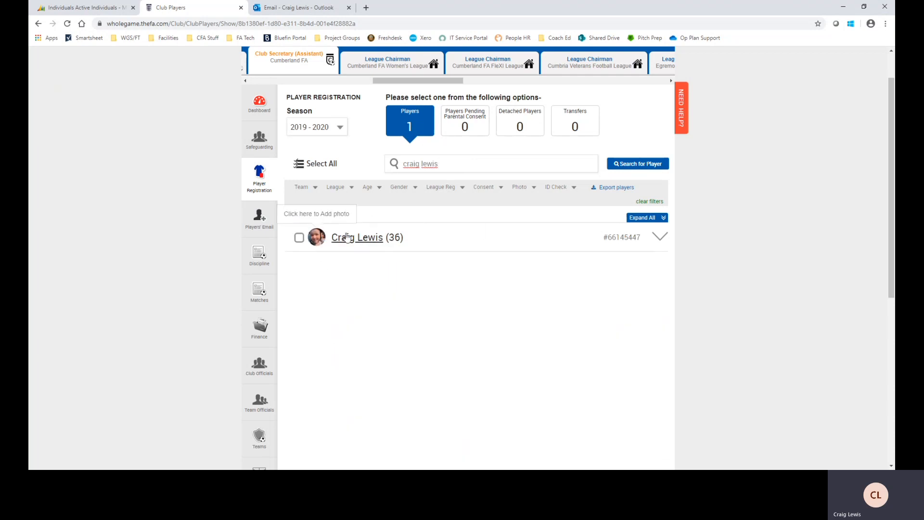
left_click(658, 238)
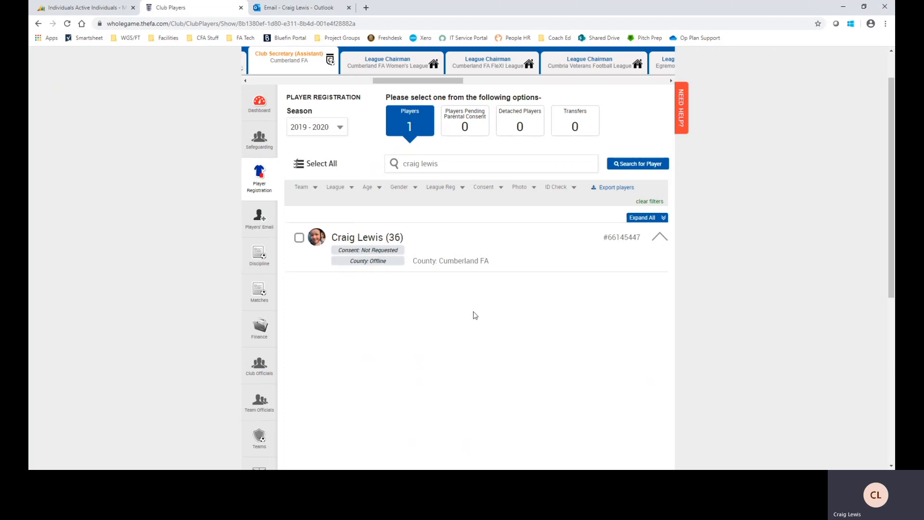
Switch to season 2020 - 2021, filter by the player's name and expand his row
left_click(339, 128)
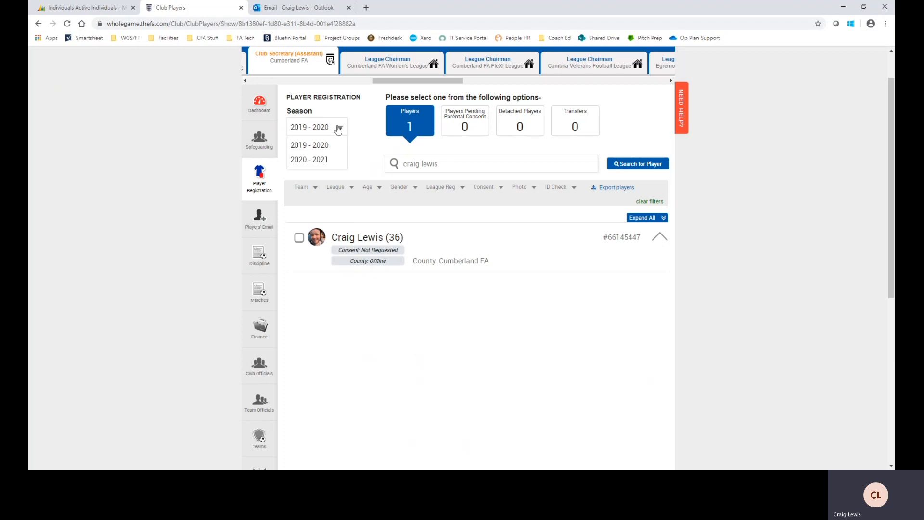
left_click(308, 161)
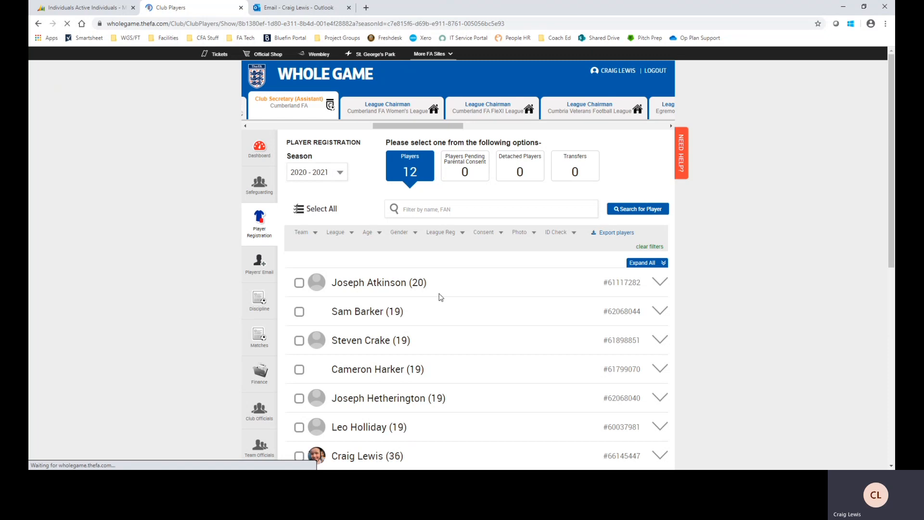
left_click(462, 207)
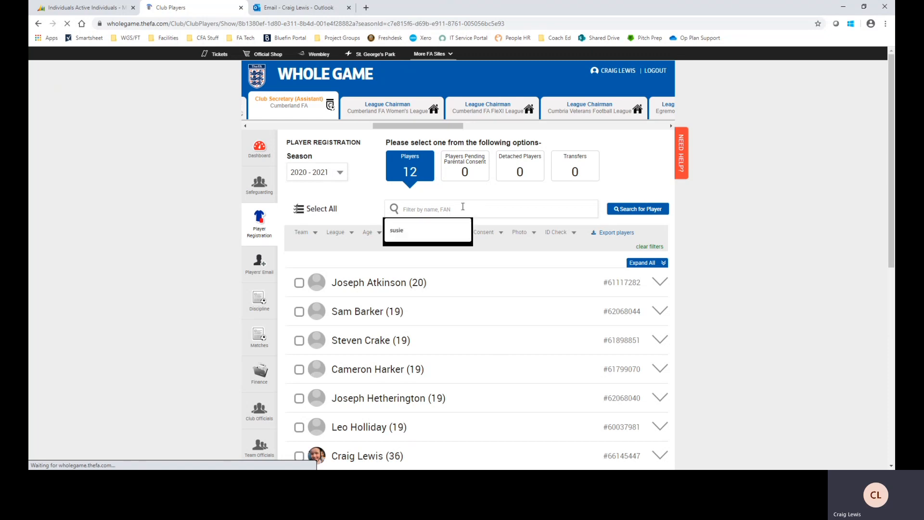
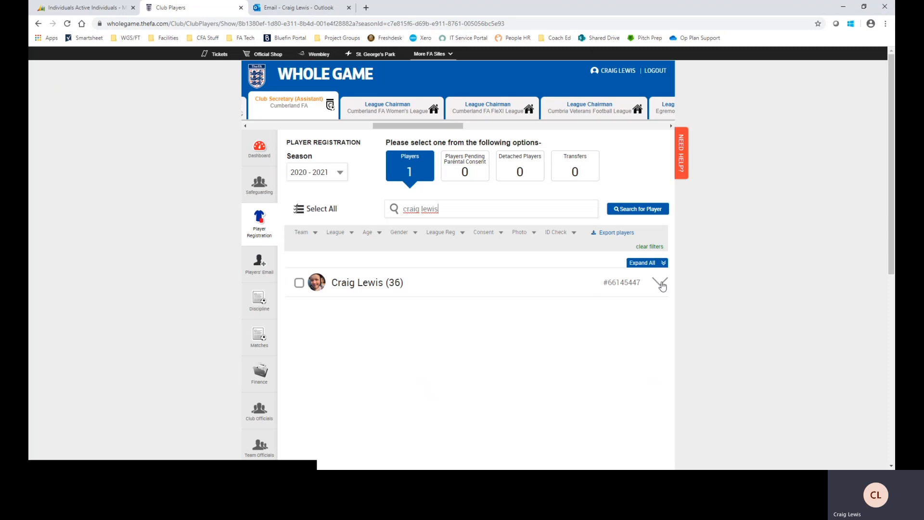
left_click(660, 288)
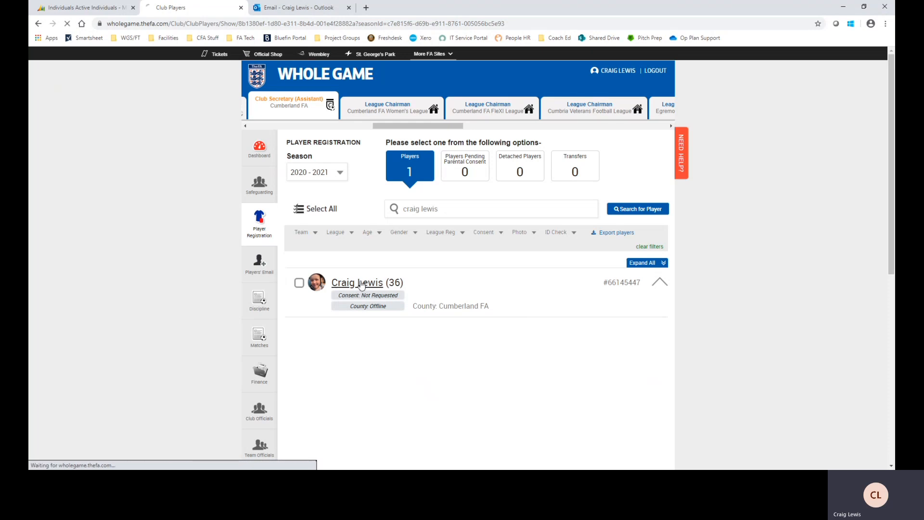
Open the player's details page and start a new entry under ID Checks
left_click(362, 284)
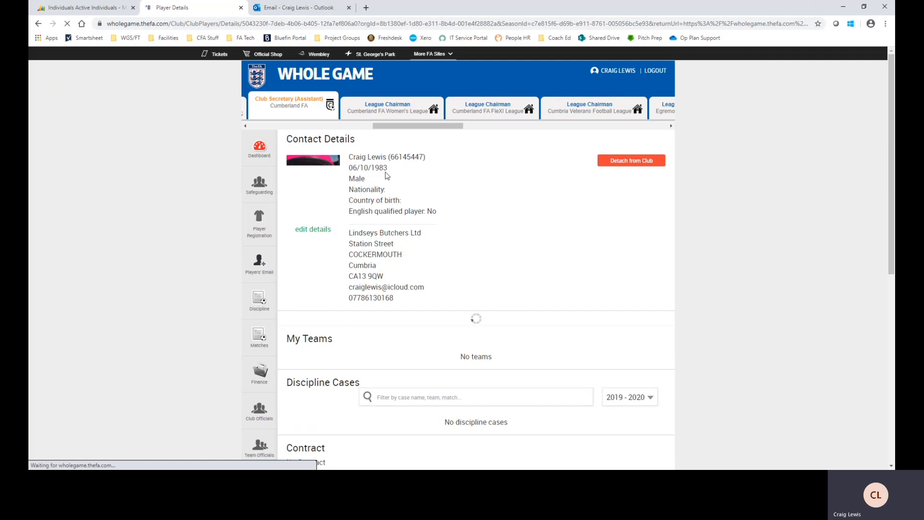
scroll(502, 254, "down", 2)
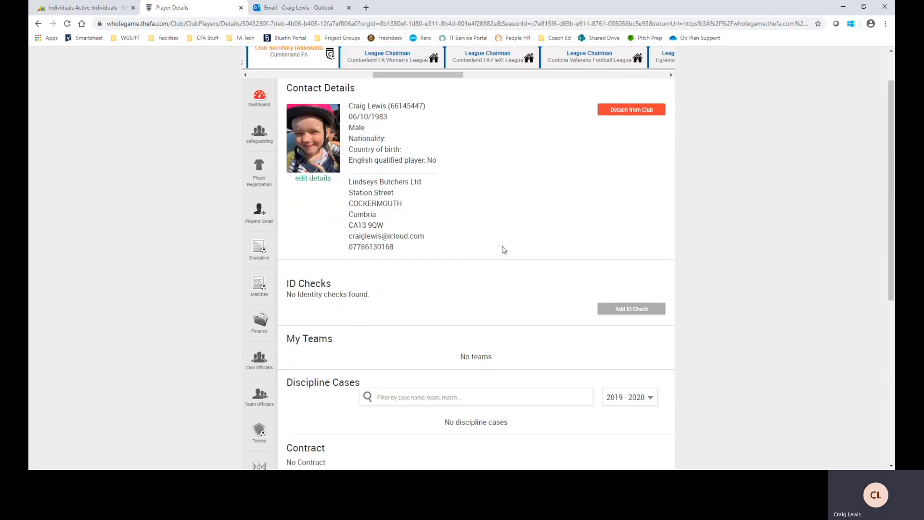
scroll(504, 249, "down", 1)
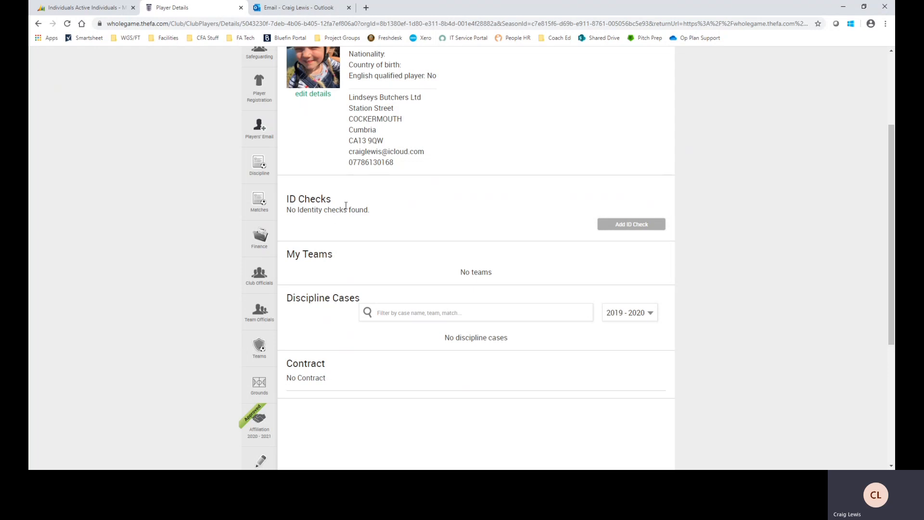
left_click(631, 225)
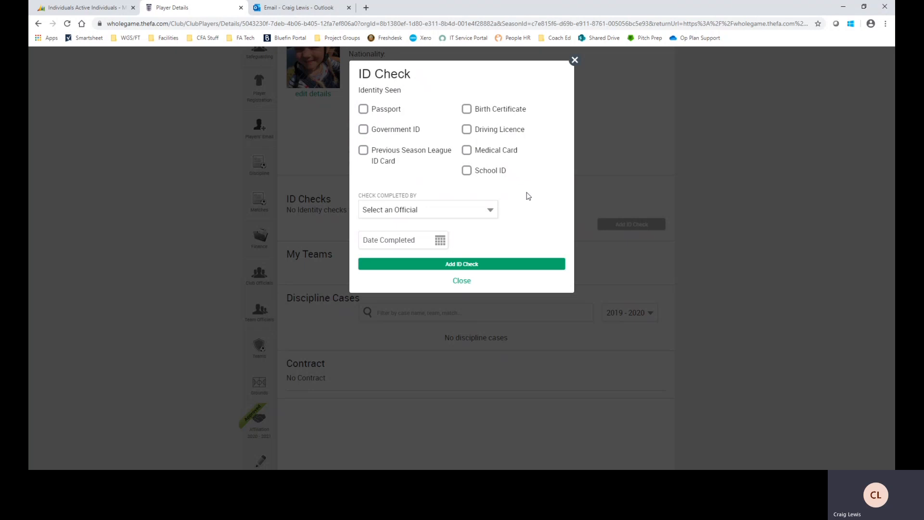
Record a passport seen, checked by the club official, completed 07/06/2020
left_click(364, 109)
left_click(490, 211)
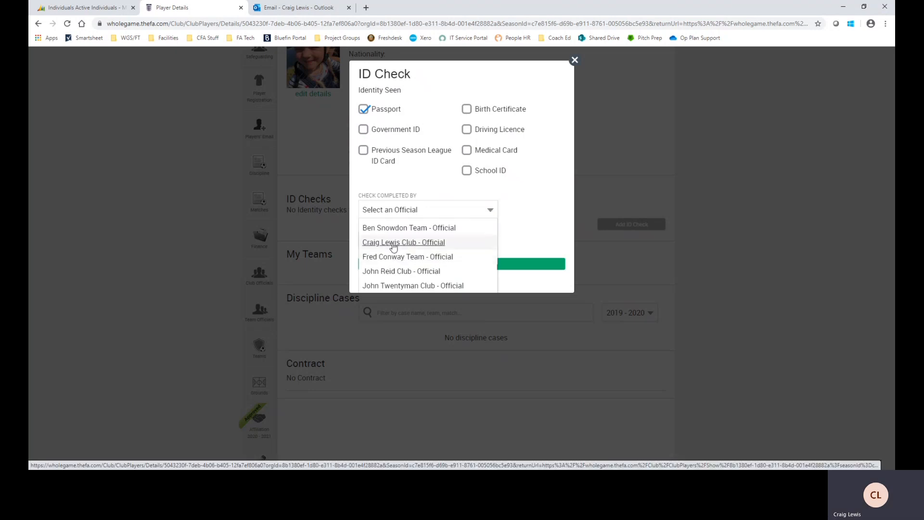
left_click(383, 242)
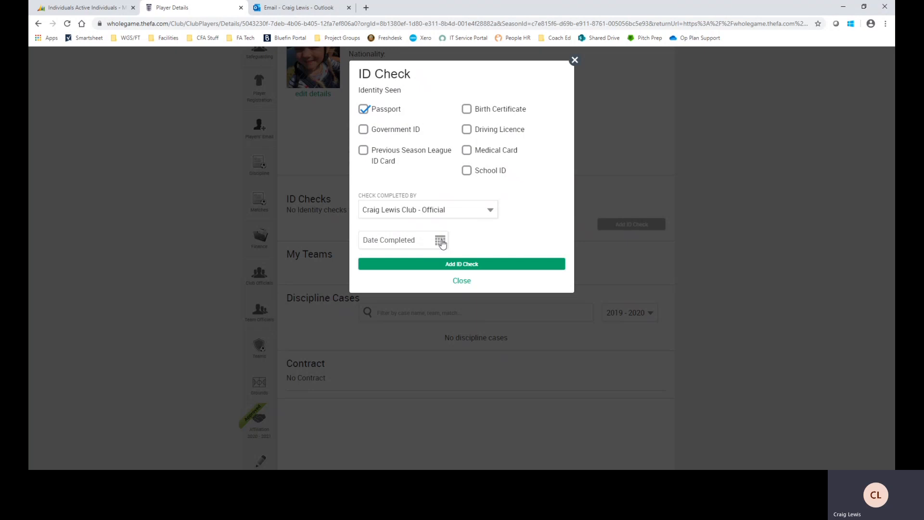
left_click(440, 240)
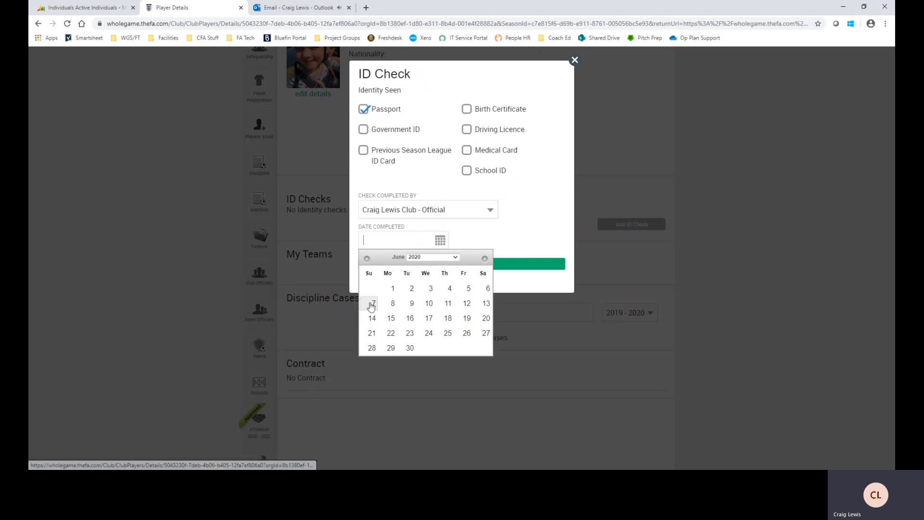
left_click(371, 304)
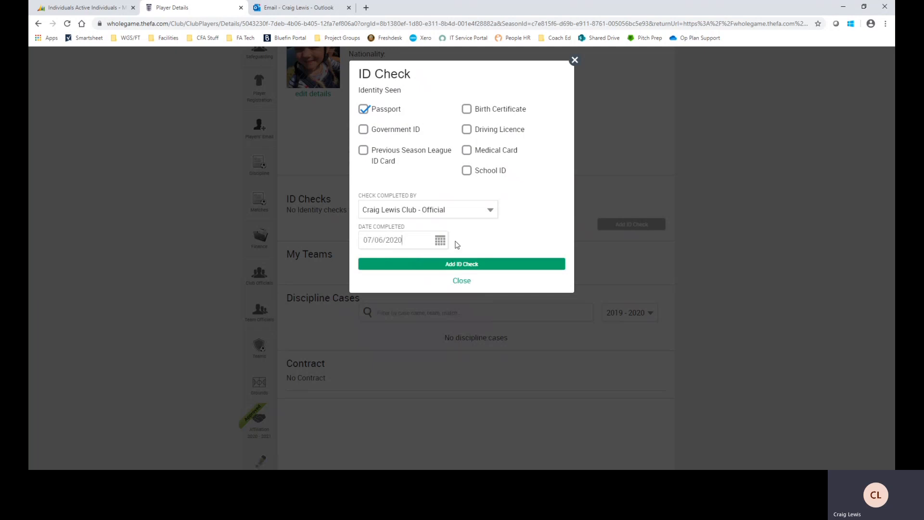
Save the 07 Jun 2020 passport ID check and return to Player Registration
left_click(470, 265)
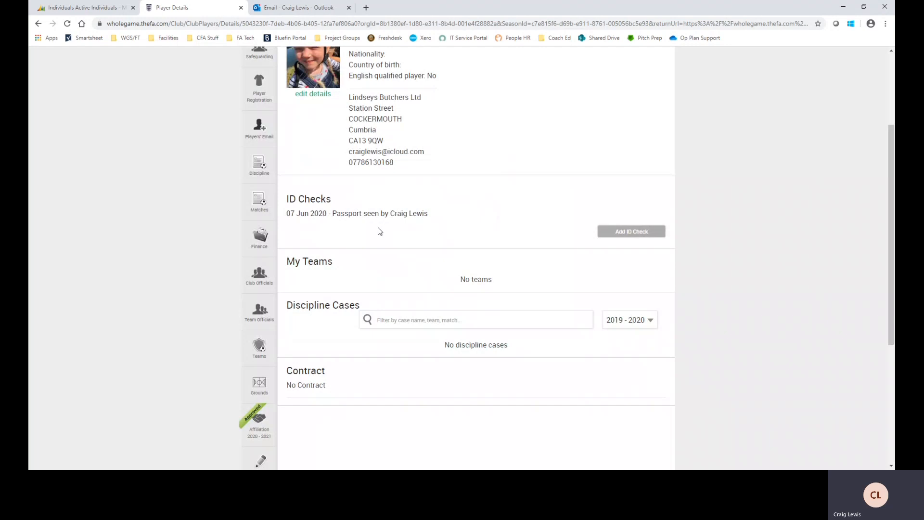
scroll(425, 279, "up", 1)
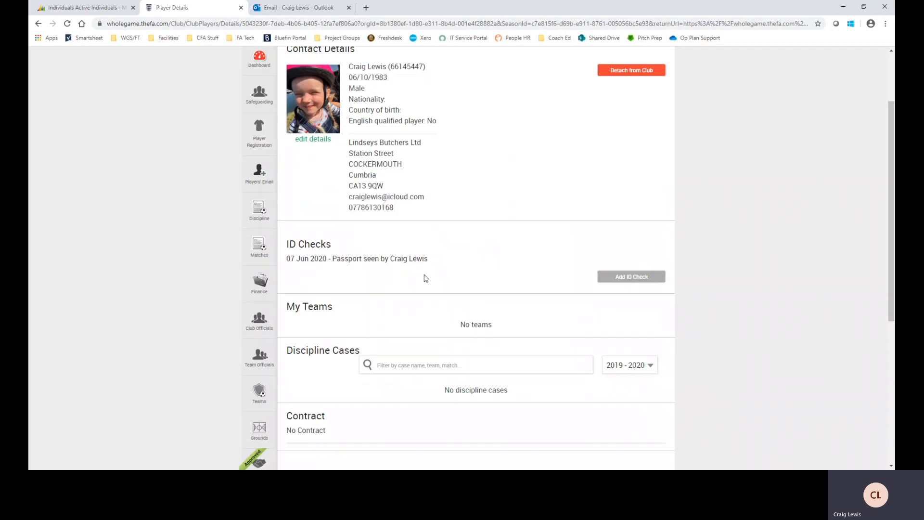
scroll(426, 278, "up", 1)
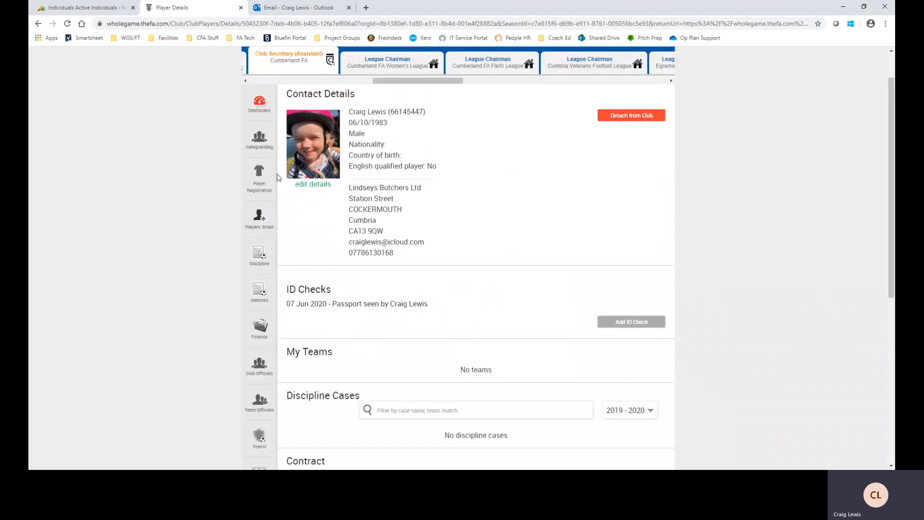
left_click(260, 176)
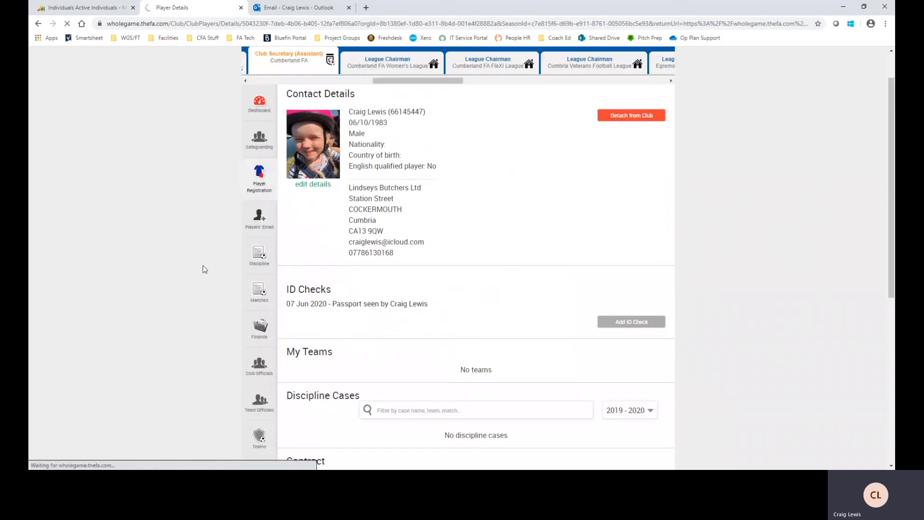